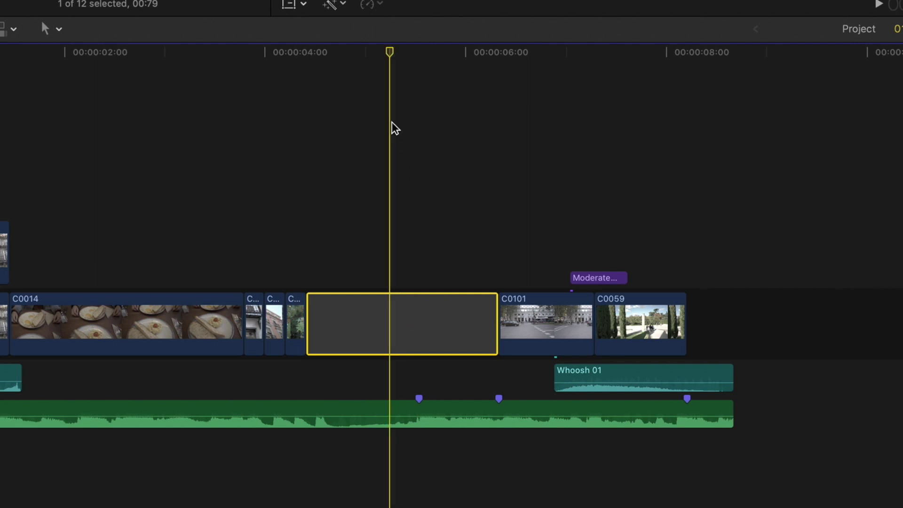
- Connect the C0058 clip from the browser above the gap in the timeline, starting at about 5:06
click(431, 412)
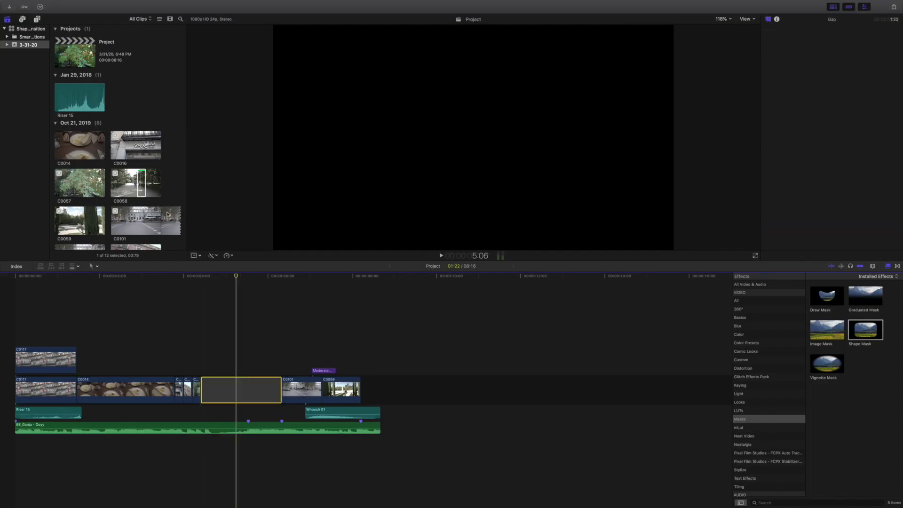
click(142, 189)
drag(142, 189, 245, 362)
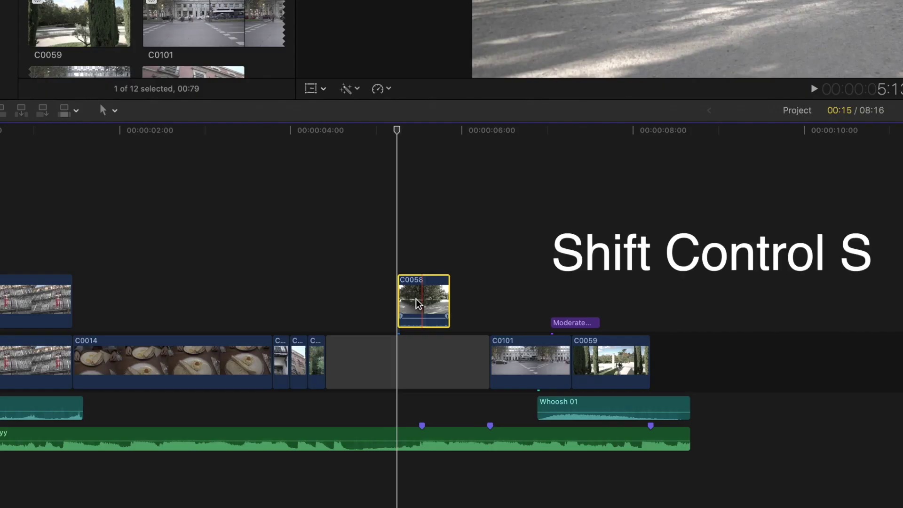
- Detach the audio from the connected C0058 clip and delete the detached audio
key(ctrl+shift+s)
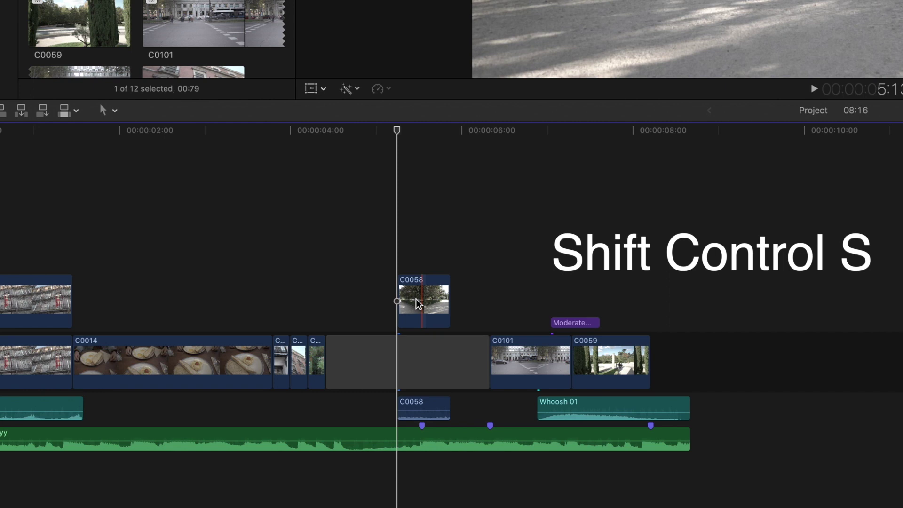
click(429, 403)
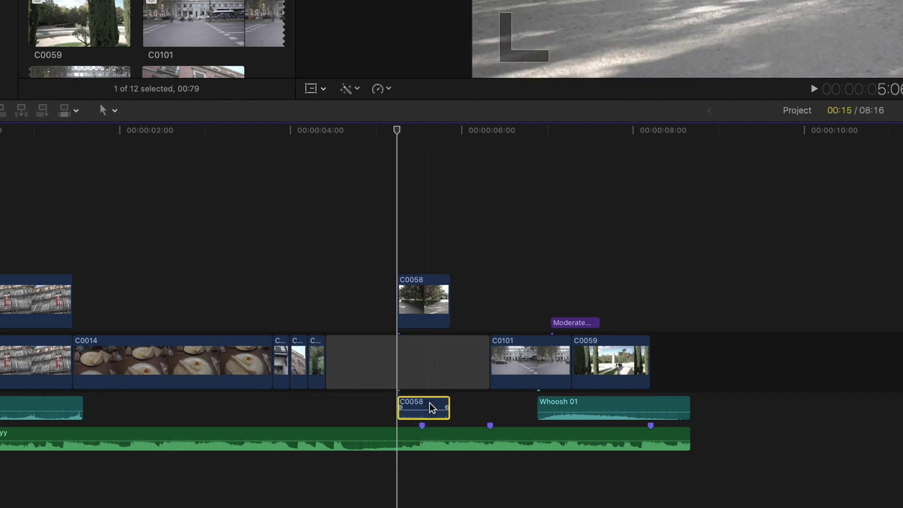
key(Delete)
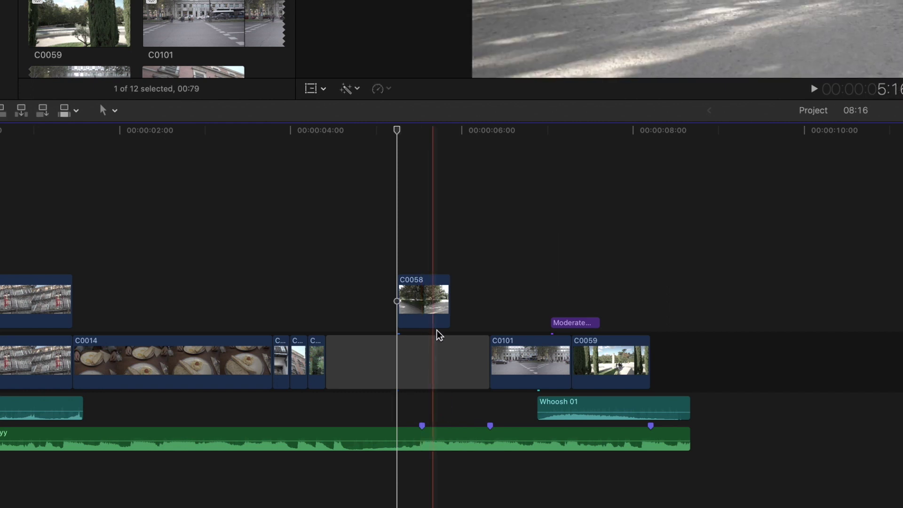
- Retime the C0058 clip to slow motion using Automatic Speed
click(425, 290)
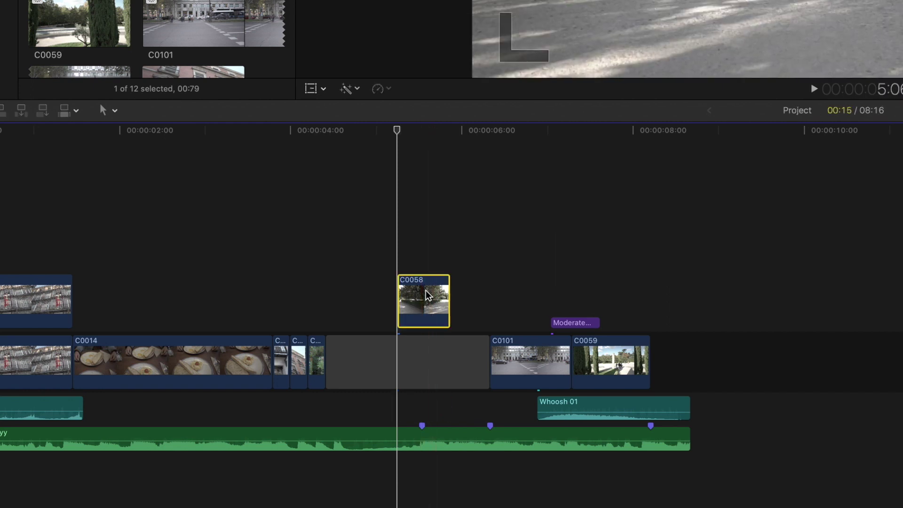
click(389, 89)
click(388, 88)
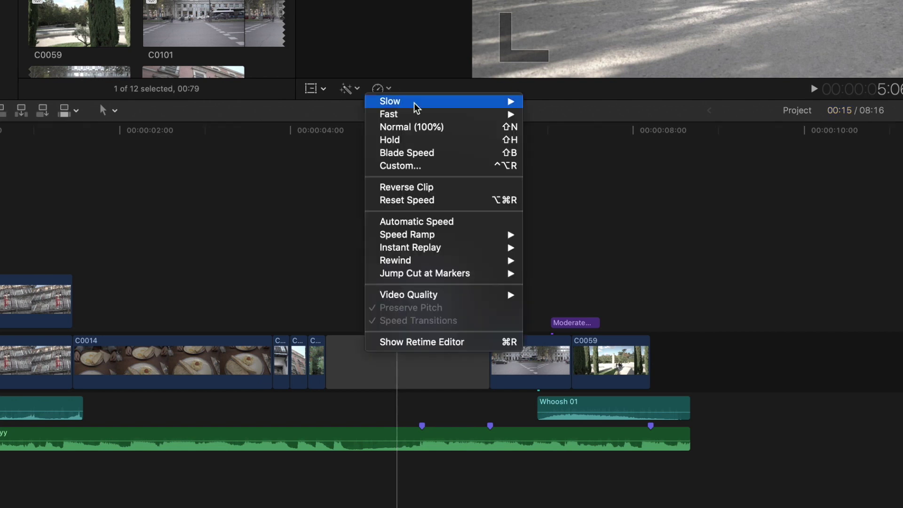
click(459, 219)
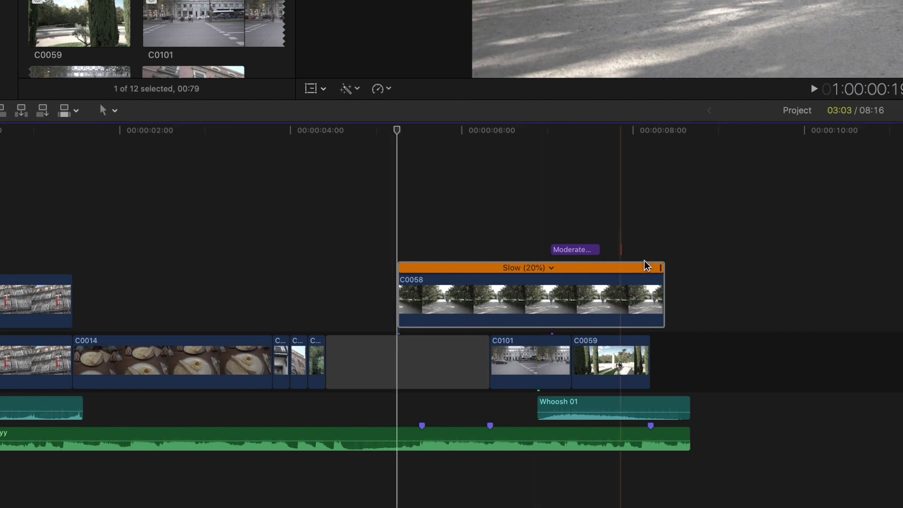
- Trim the end of C0058 to where C0101 begins and extend its start back to about 4:14
click(662, 282)
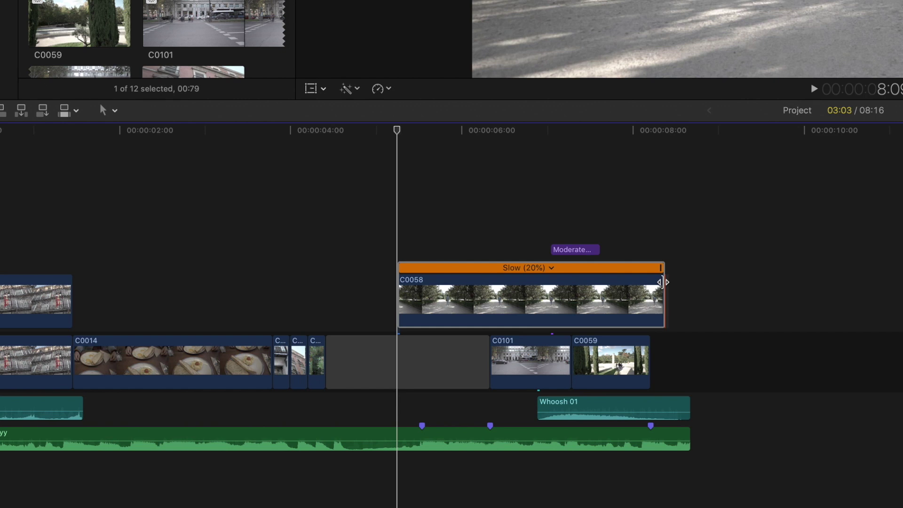
drag(662, 282, 493, 291)
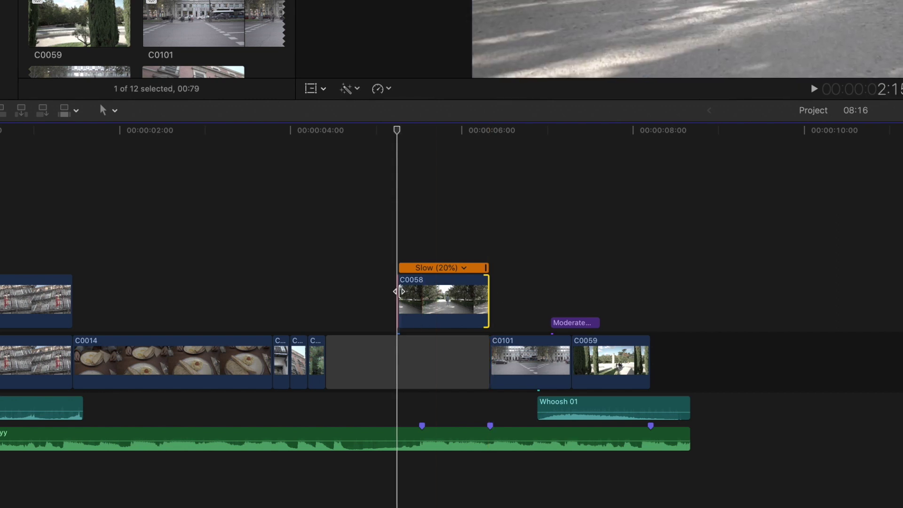
drag(399, 291, 343, 293)
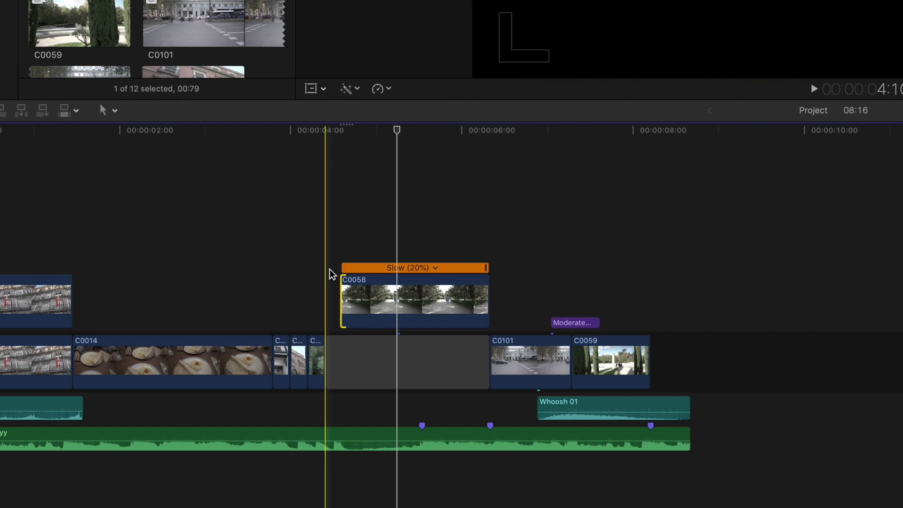
click(329, 302)
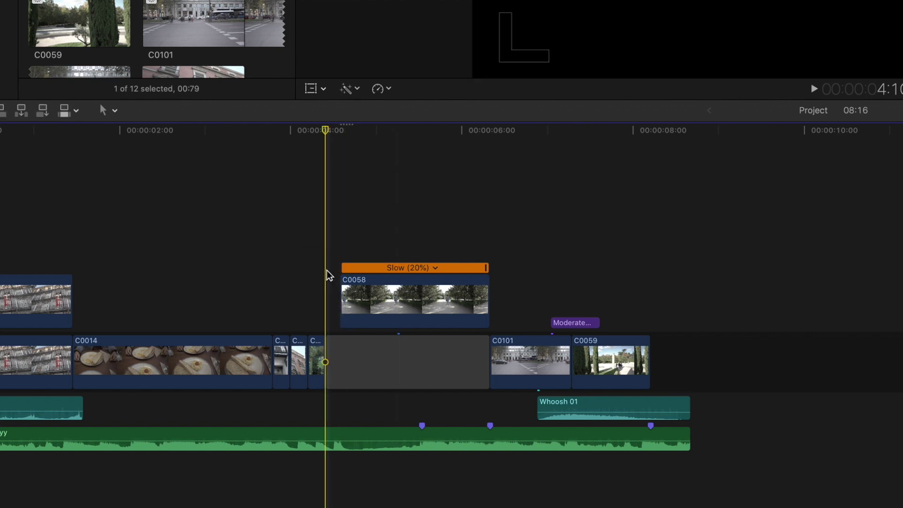
- Select the C0058 clip, place the playhead at 5:13 within it and switch from the color grading layout back to the default workspace
click(407, 298)
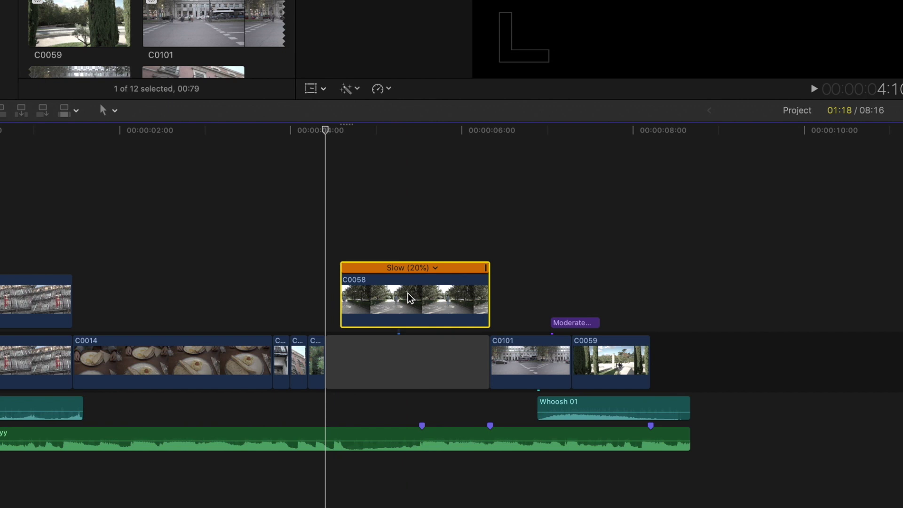
click(421, 244)
click(423, 293)
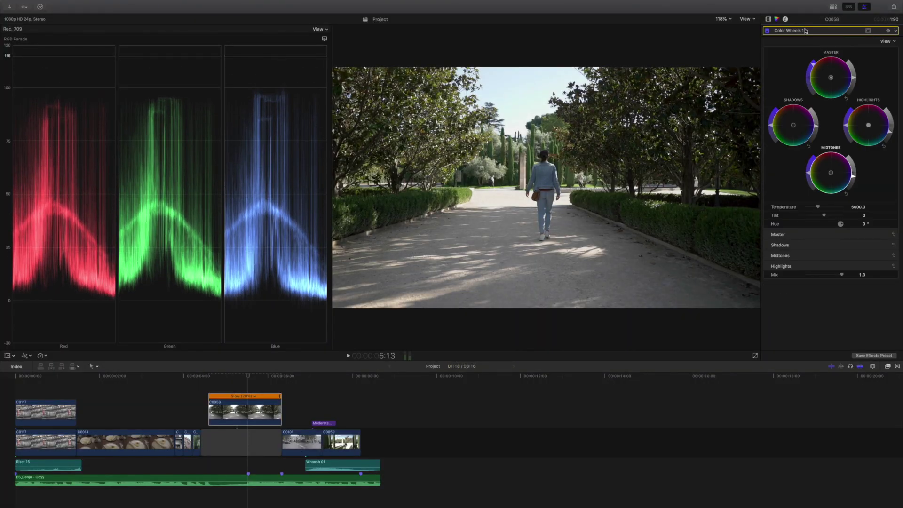
click(185, 5)
click(301, 89)
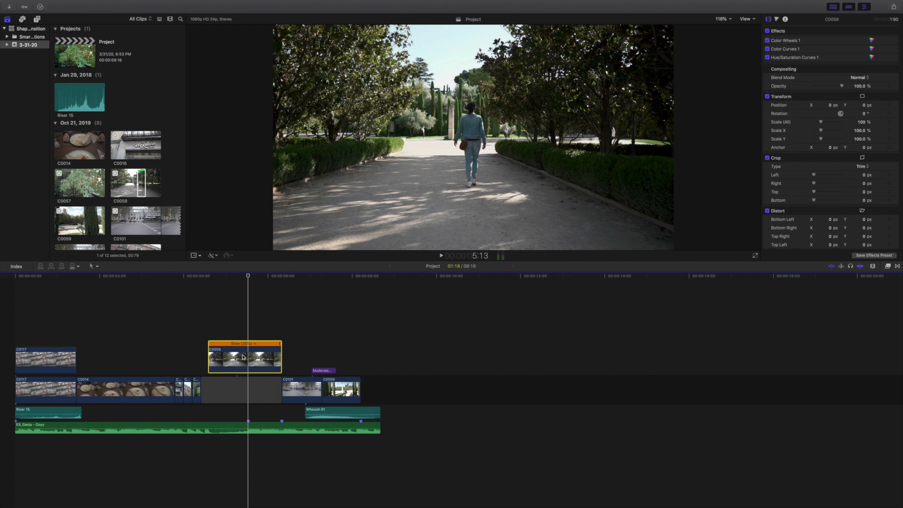
- Apply the Shape Mask effect from the Masks category to the C0058 clip
key(super+5)
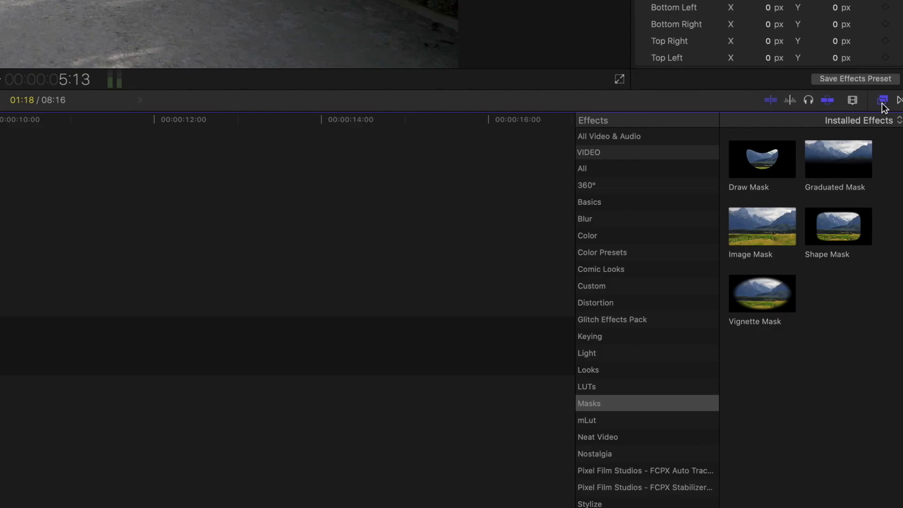
click(602, 403)
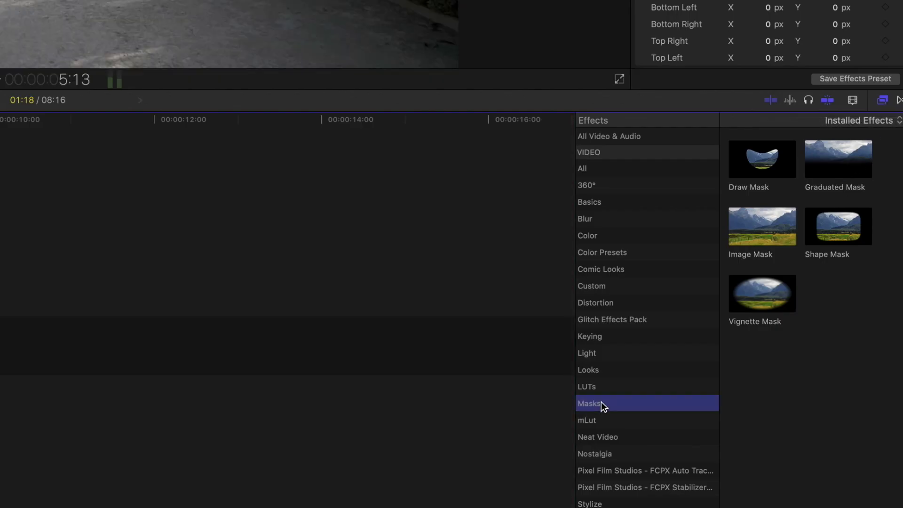
click(844, 231)
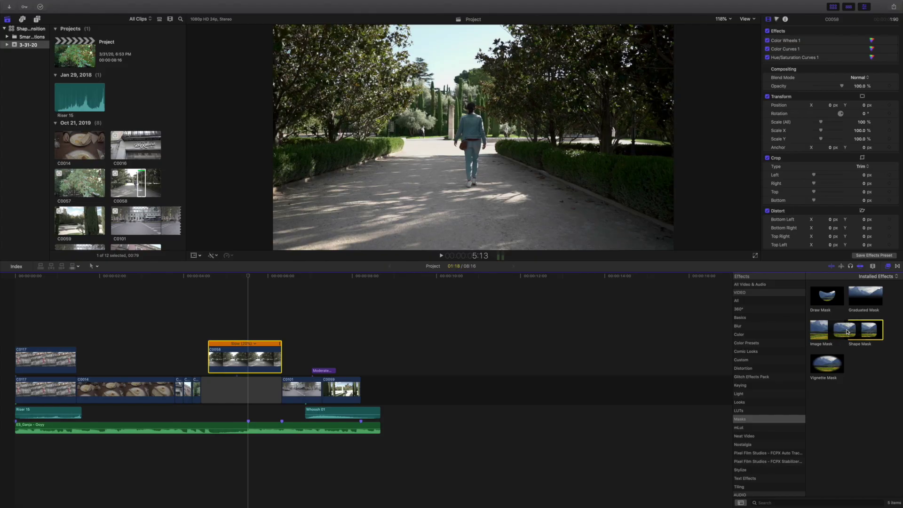
drag(842, 224, 0, 283)
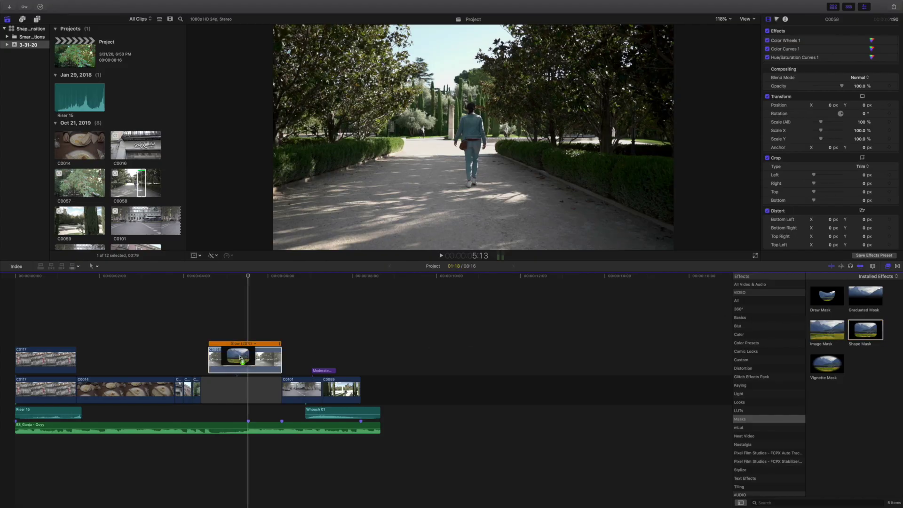
drag(240, 357, 240, 357)
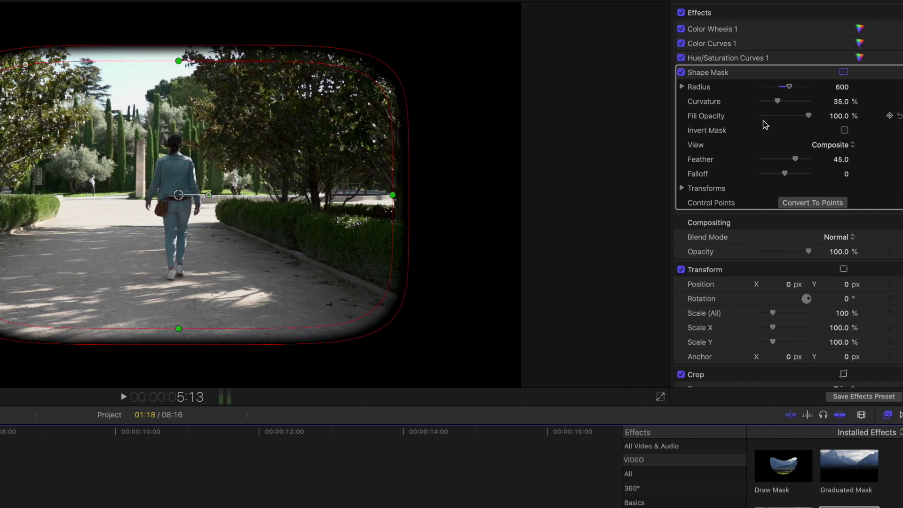
- Set the shape mask's Feather to 0 and its Curvature to 0%
click(837, 161)
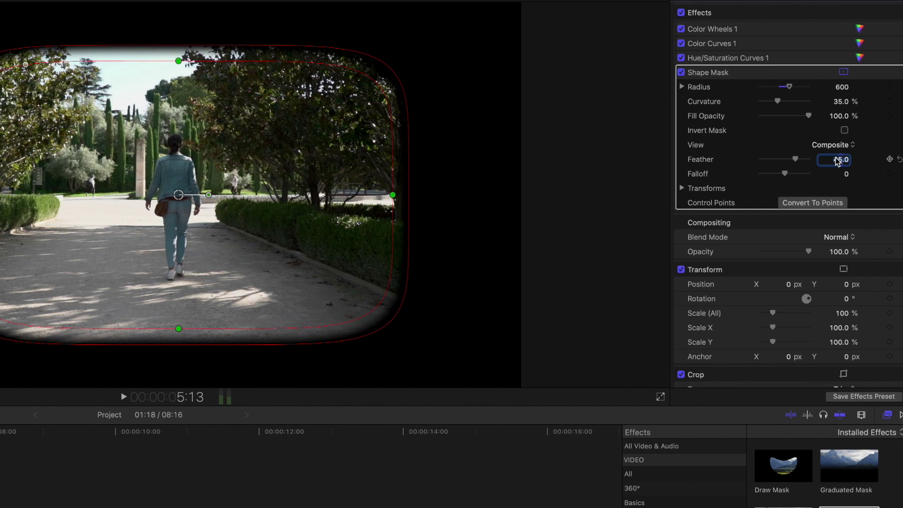
text(0)
key(Return)
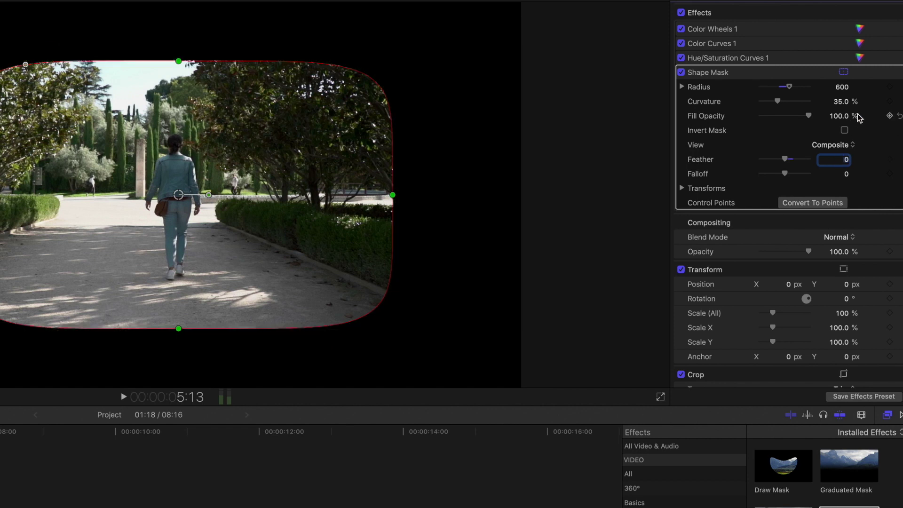
click(840, 101)
text(0)
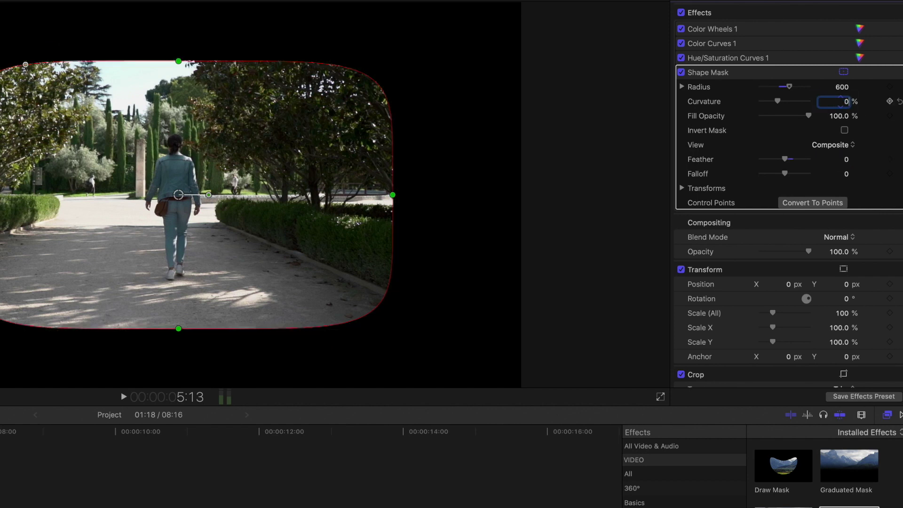
key(Return)
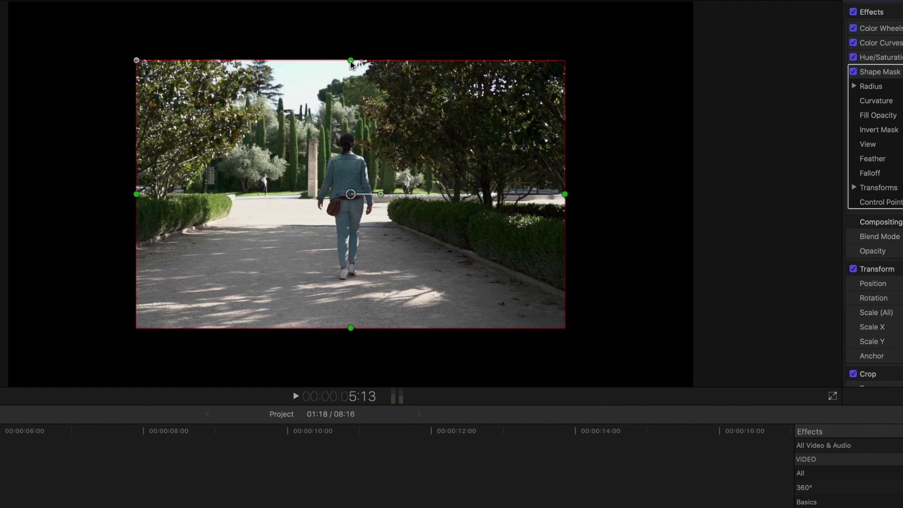
- Reshape the mask into a narrow horizontal band around the walking woman, widened just past both sides of the frame
drag(350, 62, 350, 114)
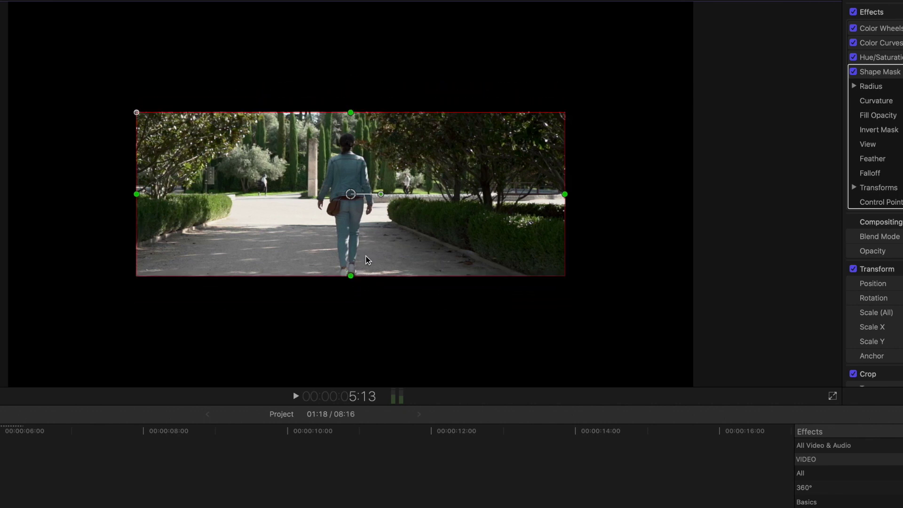
drag(350, 114, 351, 131)
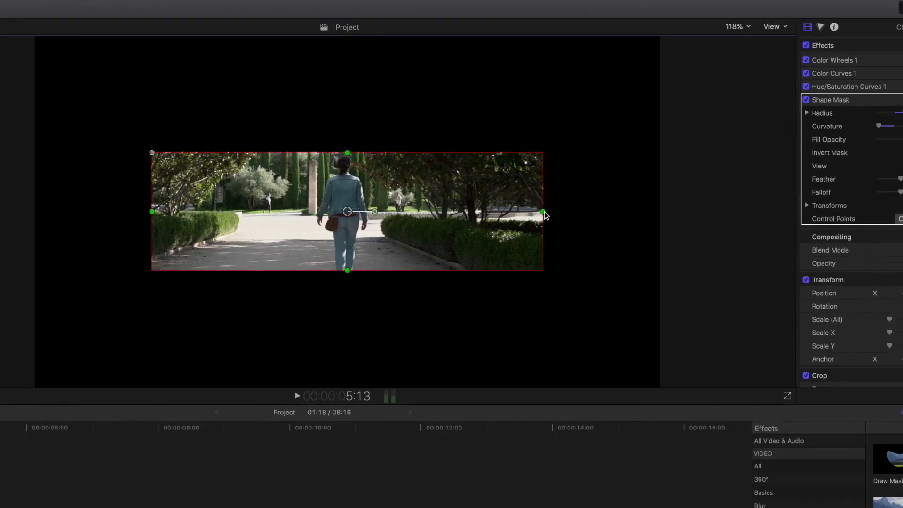
drag(543, 212, 670, 217)
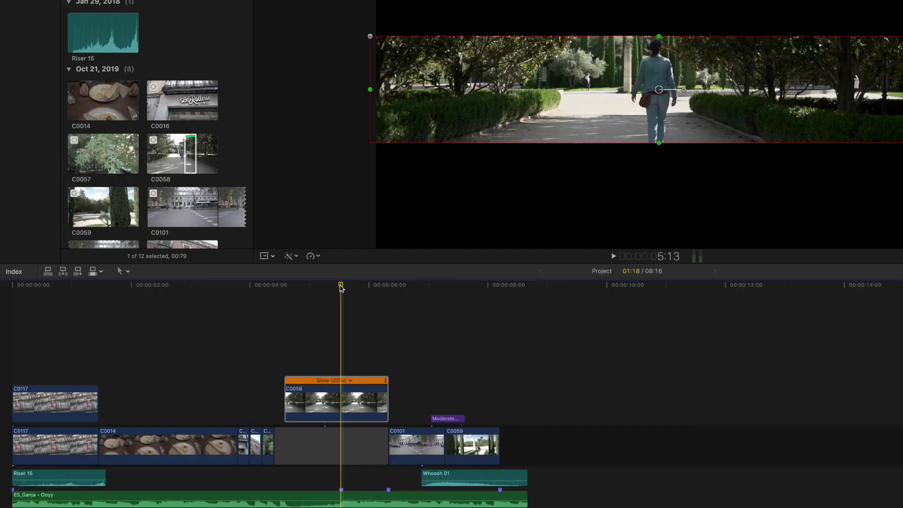
- At the start of the C0058 clip (4:14), set the shape mask's X position to -1953 px and add a position keyframe
drag(341, 287, 288, 298)
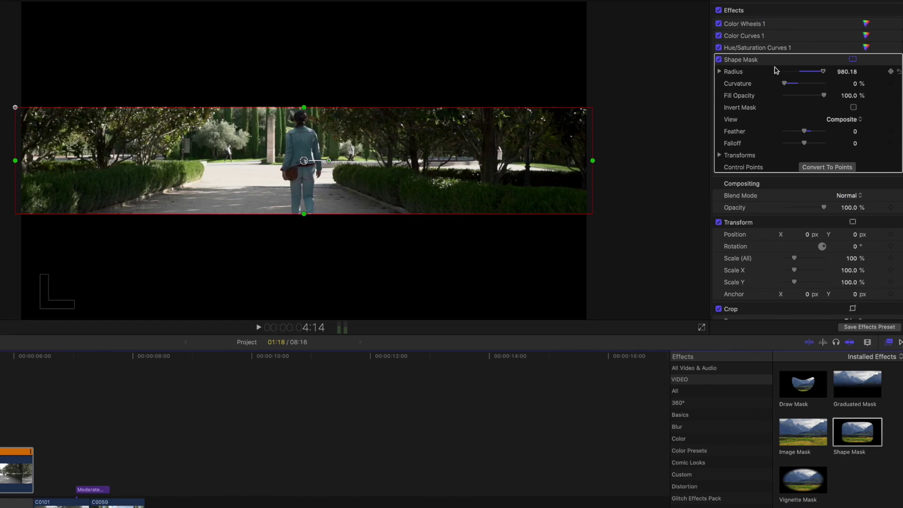
click(719, 155)
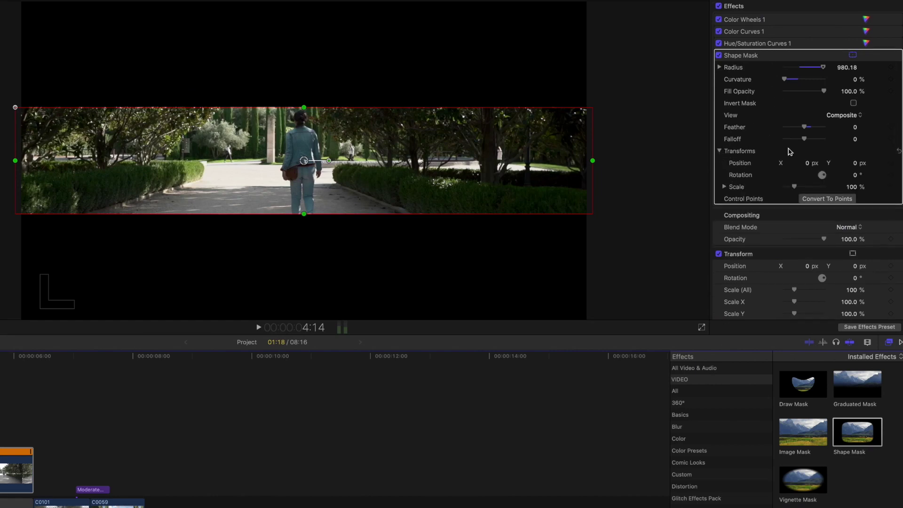
click(807, 163)
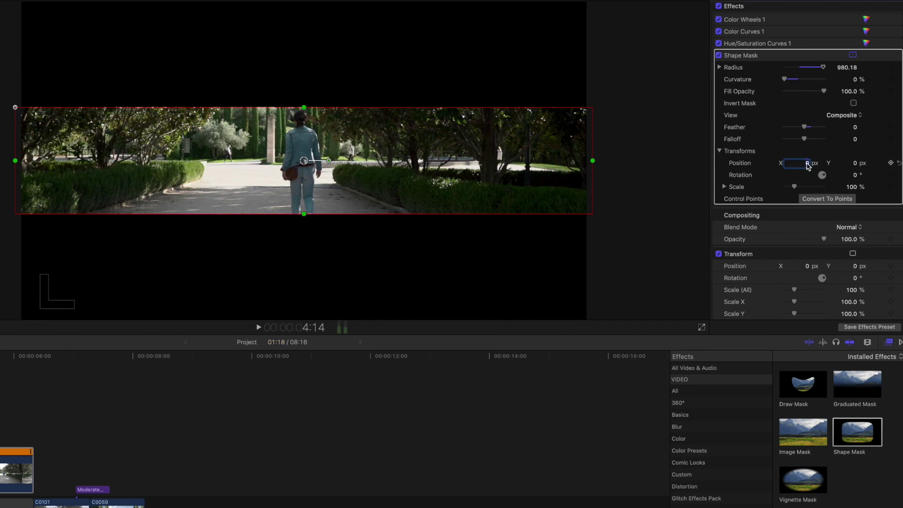
text(-2000)
key(Return)
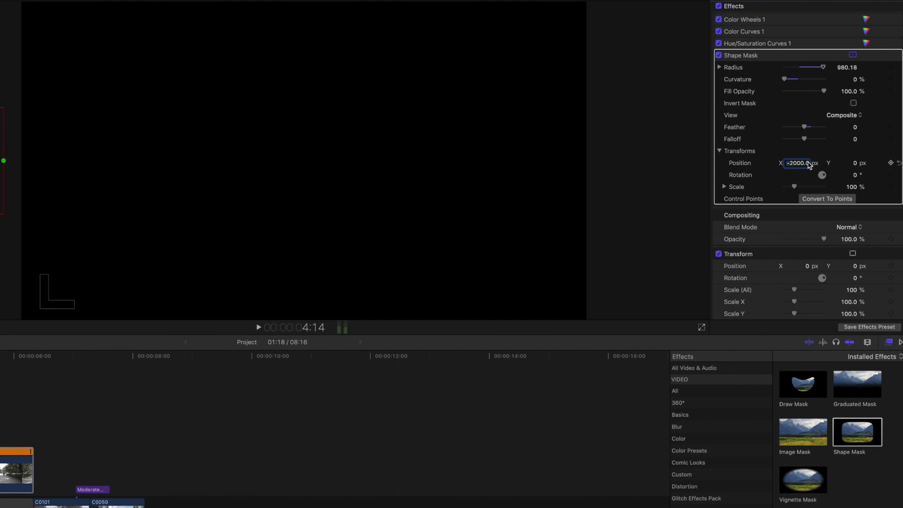
drag(808, 164, 824, 164)
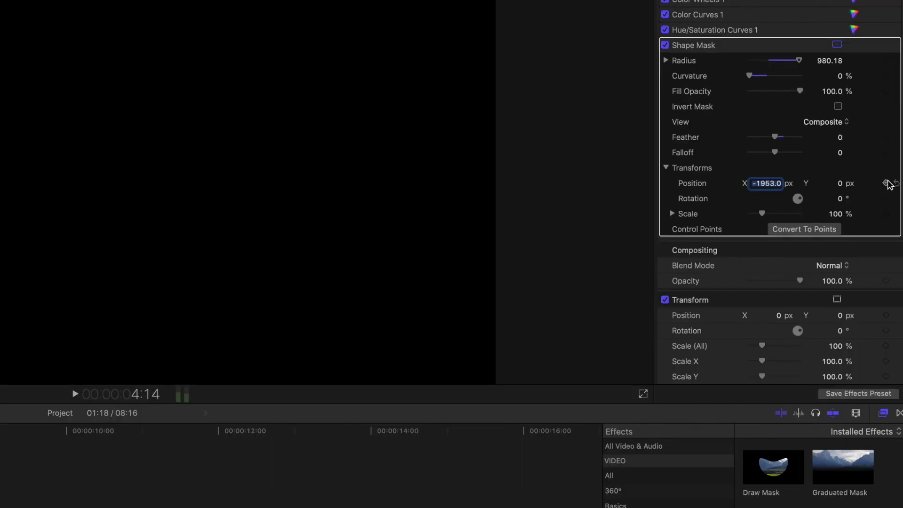
click(886, 183)
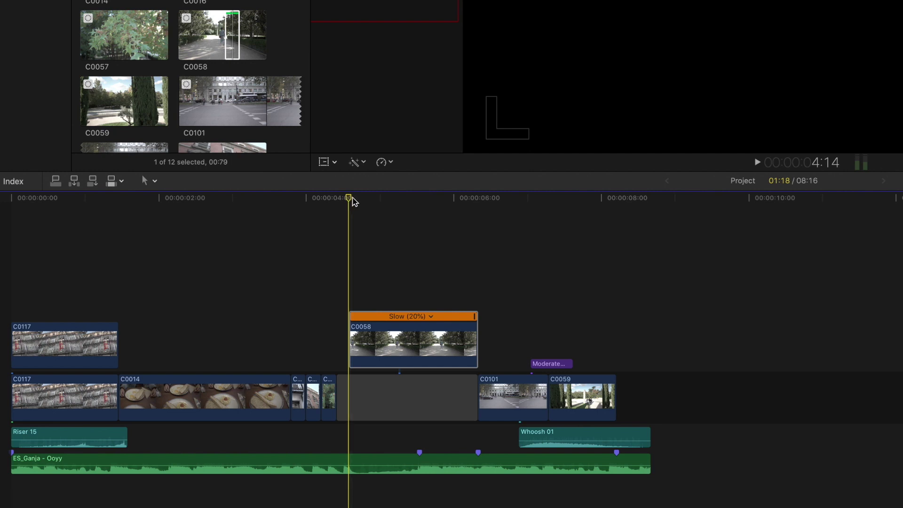
- At 5:08, set the shape mask's X position to 0 px and preview the slide-in animation
drag(348, 198, 387, 202)
drag(398, 203, 408, 203)
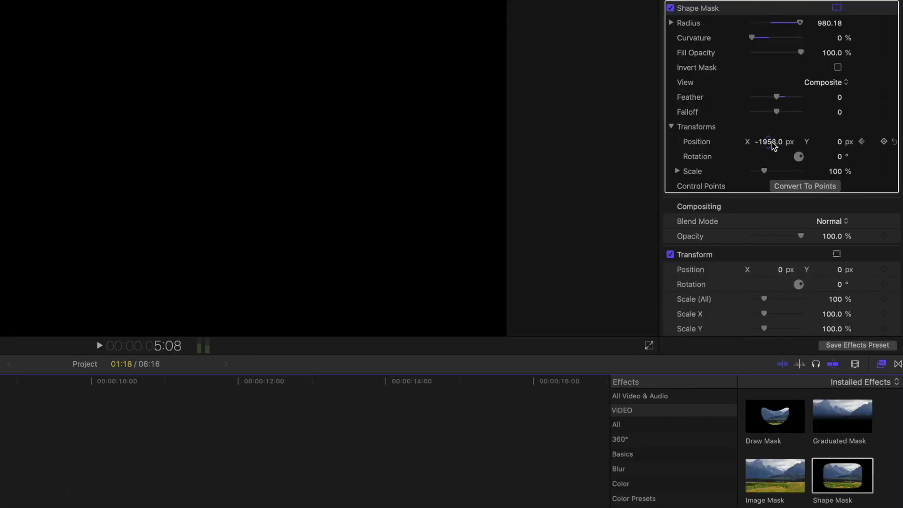
drag(775, 145, 774, 146)
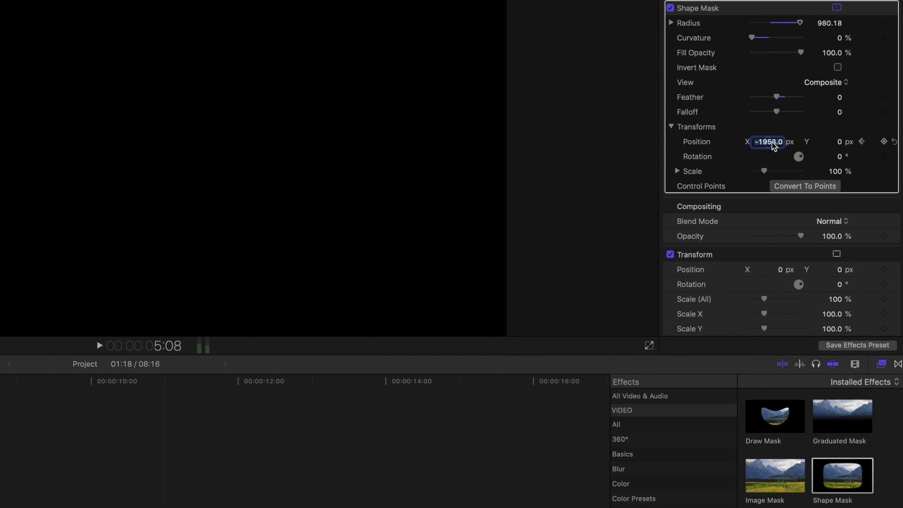
text(0)
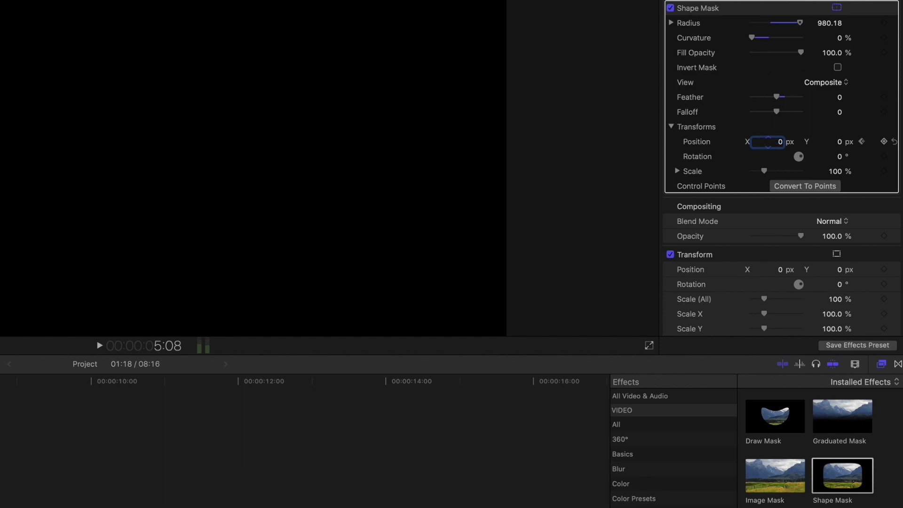
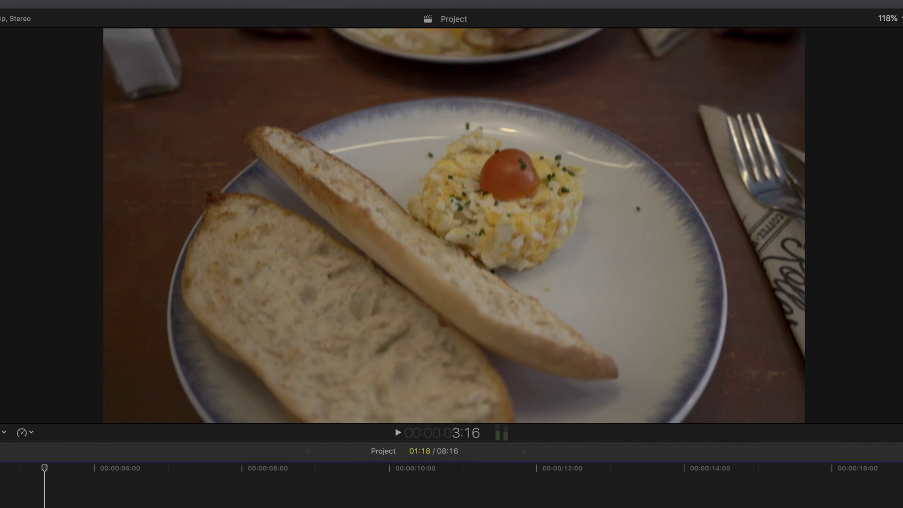
key(space)
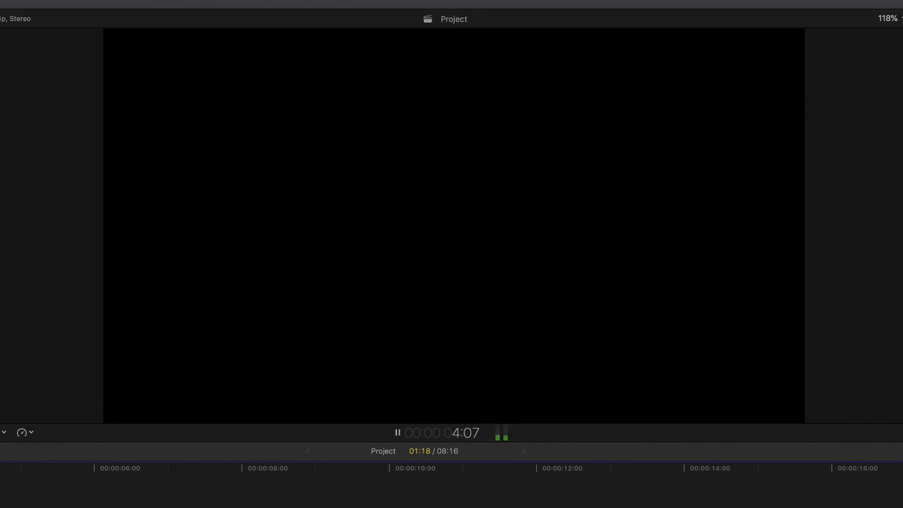
key(space)
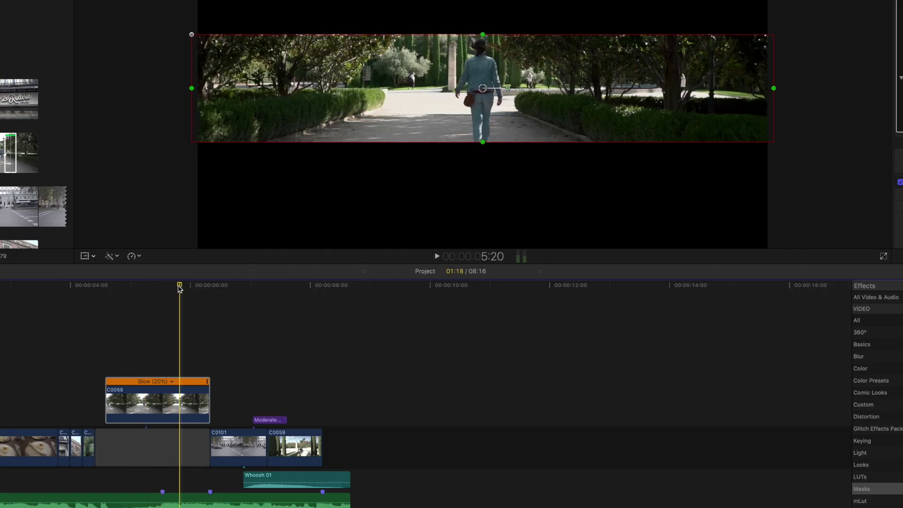
- Keyframe the shape mask's Scale at 100% on the 5:08 position keyframe and at 400% on the 5:13 marker, and preview the growth
drag(179, 287, 166, 290)
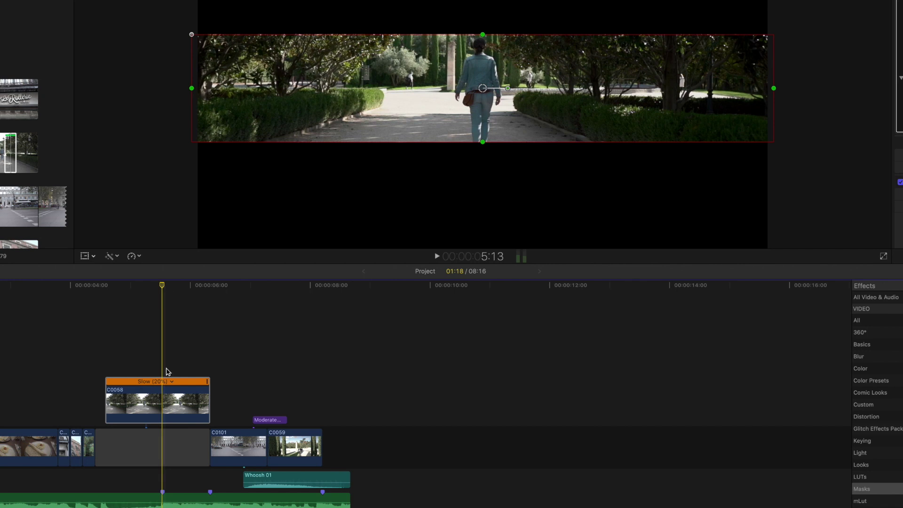
key(ctrl+v)
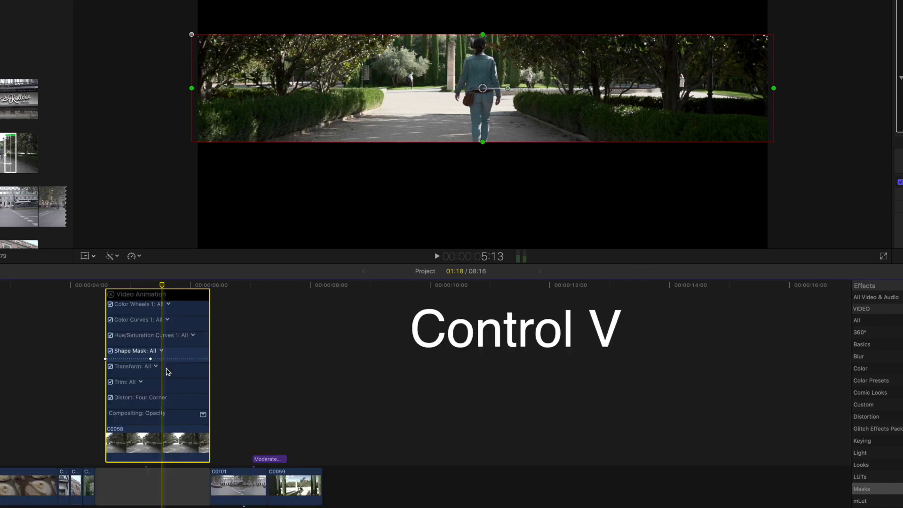
drag(162, 286, 151, 286)
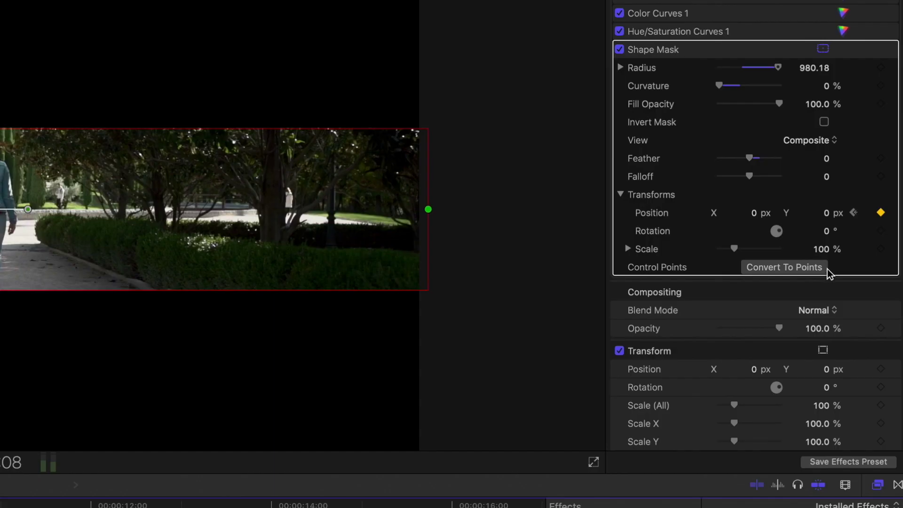
click(880, 248)
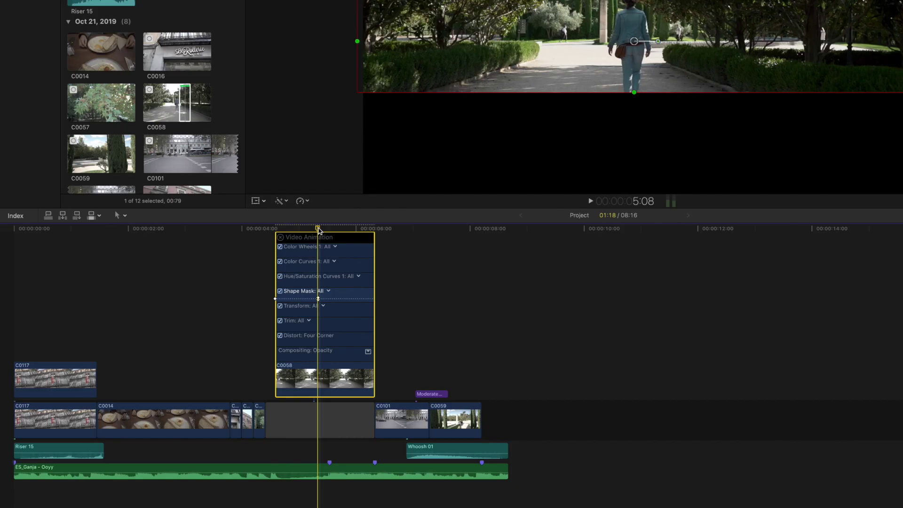
click(328, 229)
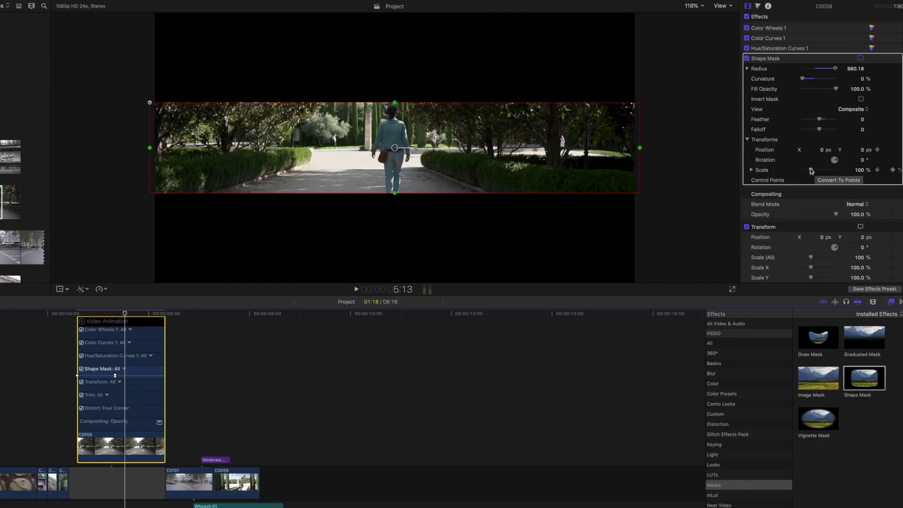
drag(811, 170, 858, 171)
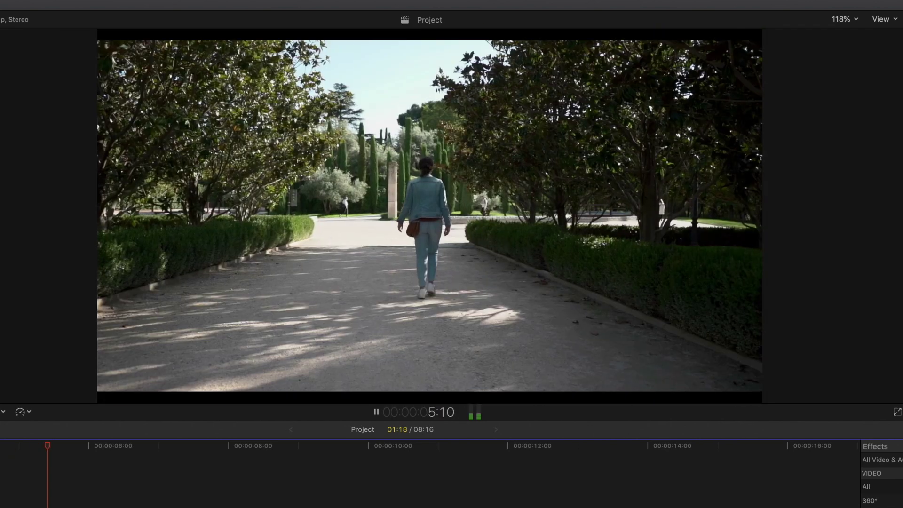
key(space)
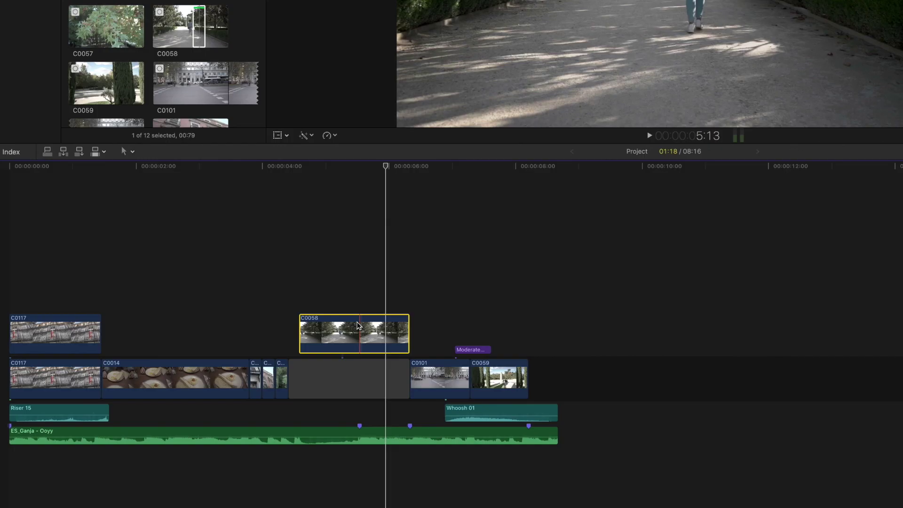
- Duplicate the C0058 clip directly above itself and select the upper copy, with the playhead at 5:16
key(alt)
drag(357, 324, 356, 313)
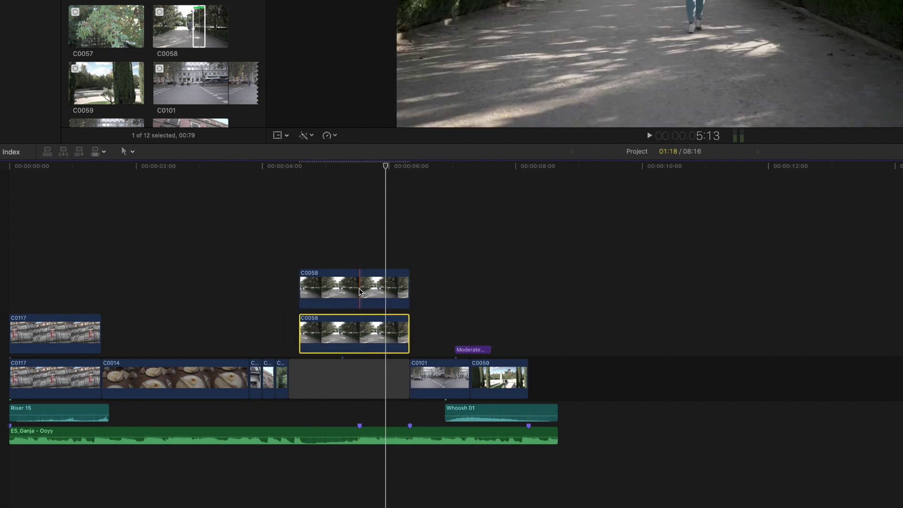
click(359, 288)
click(368, 170)
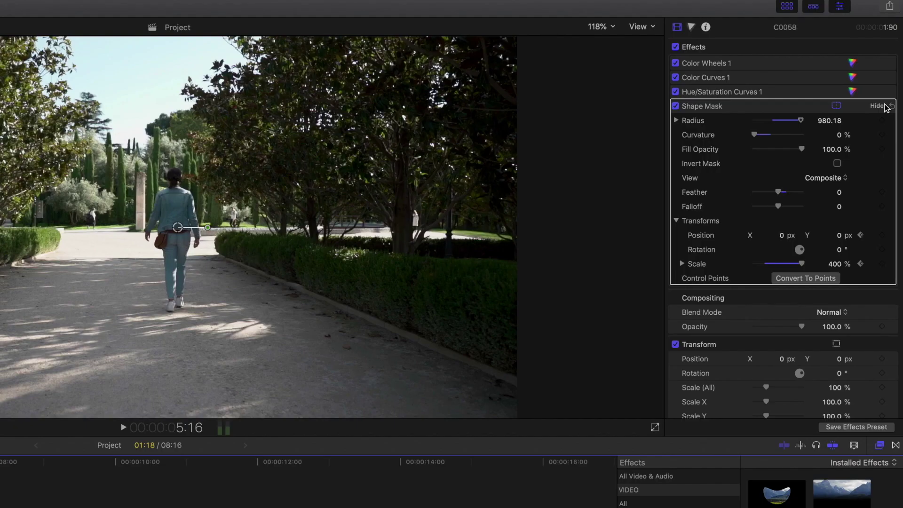
- Add a second Color Wheels correction to the upper C0058 copy, lower its master saturation to black and white, and preview the result
click(884, 106)
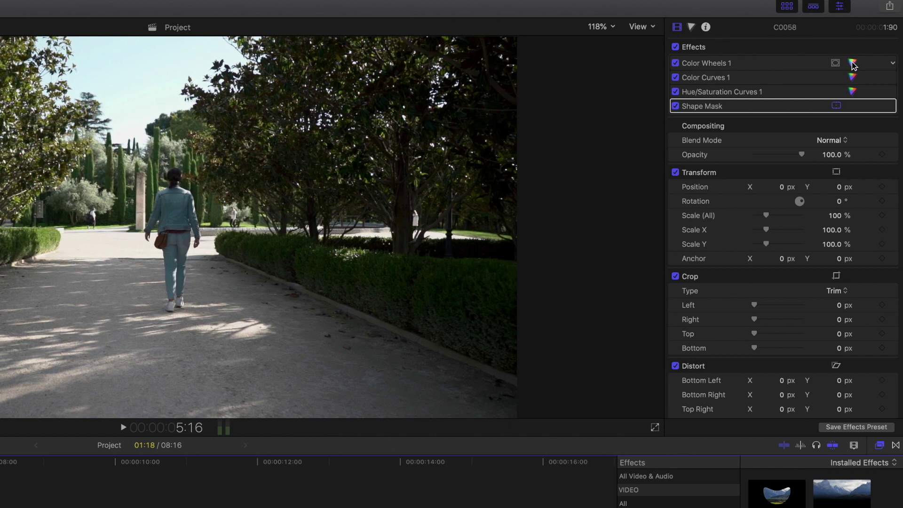
click(852, 63)
click(742, 47)
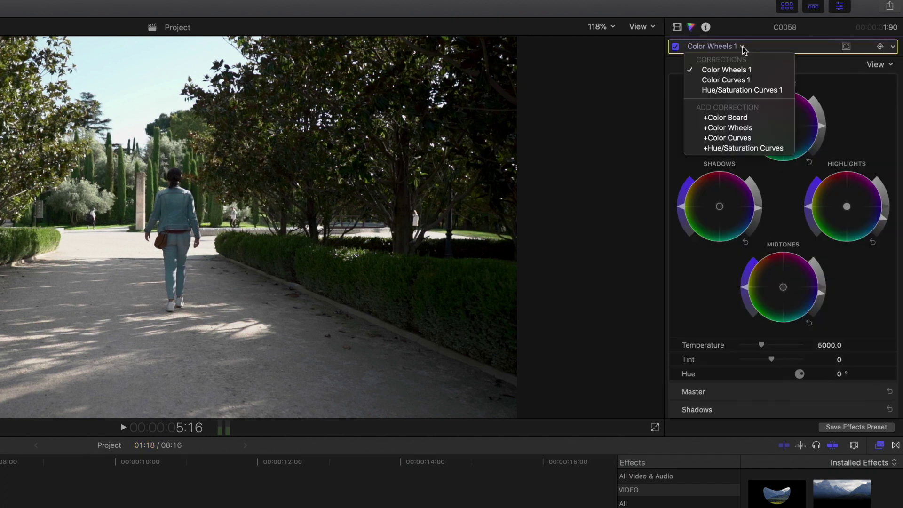
click(739, 130)
drag(745, 129, 755, 152)
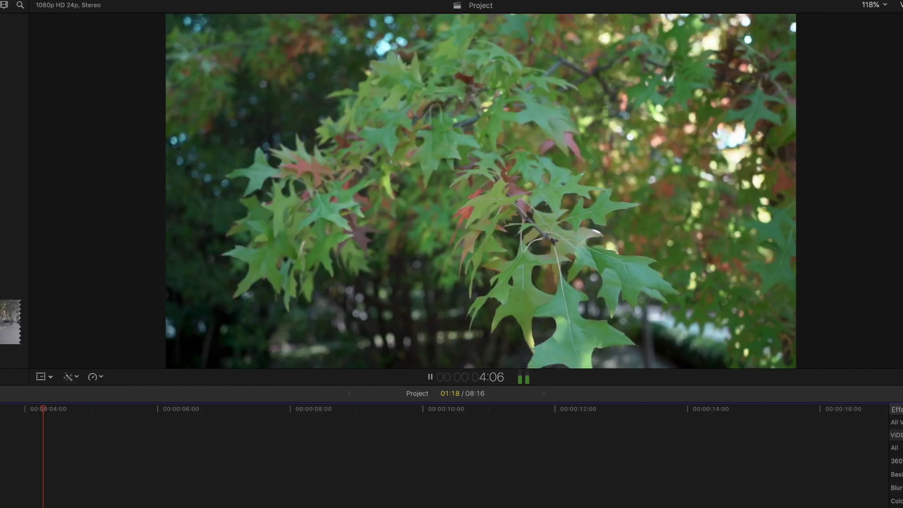
key(space)
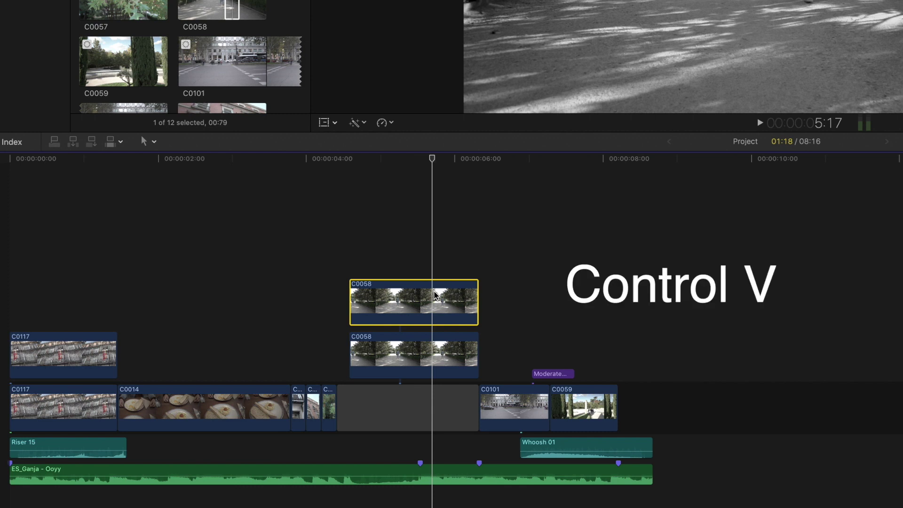
- Add opacity keyframes to the upper C0058 copy and fade it from 100% to 0% by about 5:12, and preview the fade
key(ctrl+v)
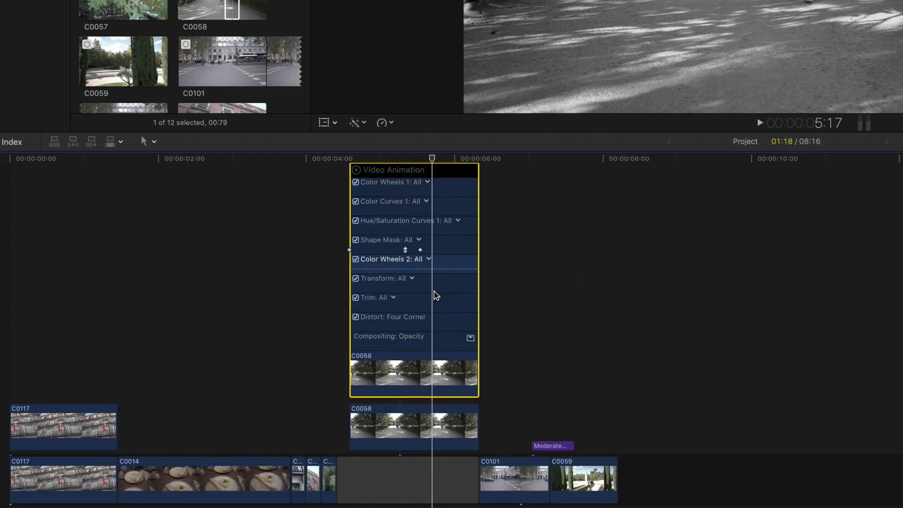
click(471, 338)
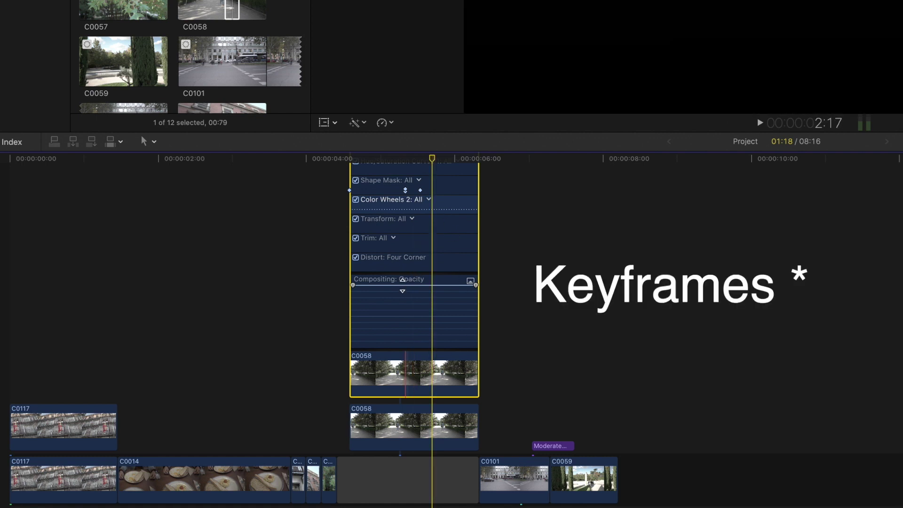
key(alt)
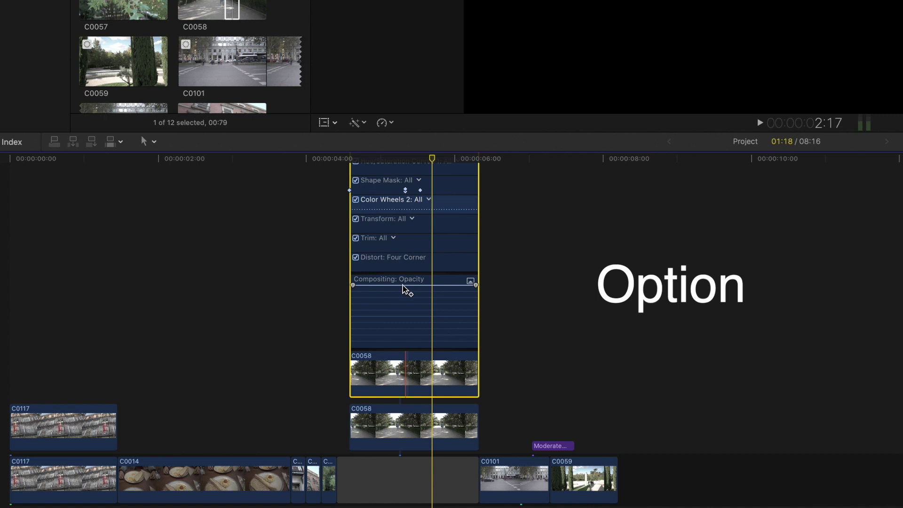
alt+click(399, 285)
alt+click(418, 285)
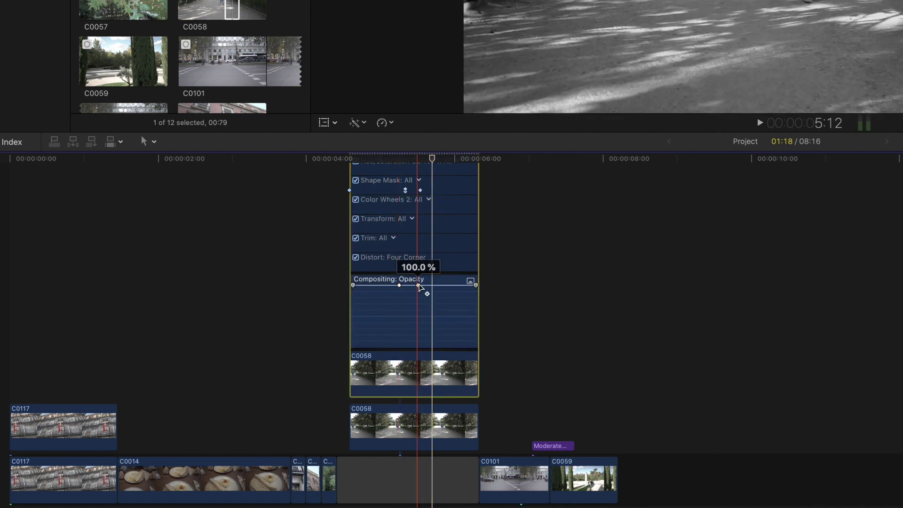
alt+click(433, 285)
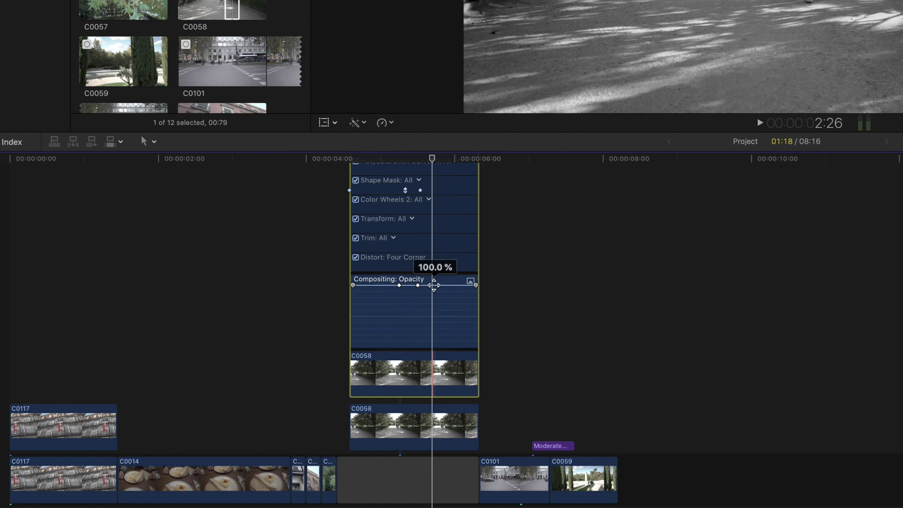
drag(447, 285, 447, 371)
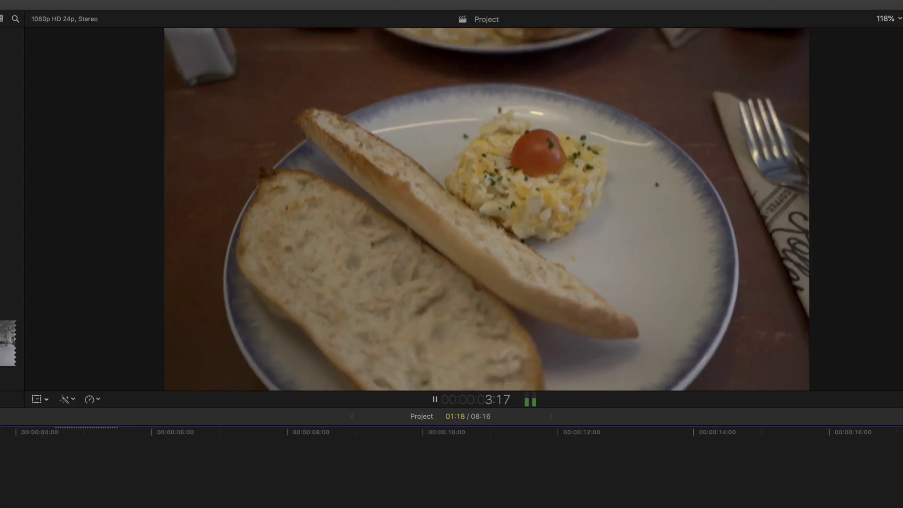
key(space)
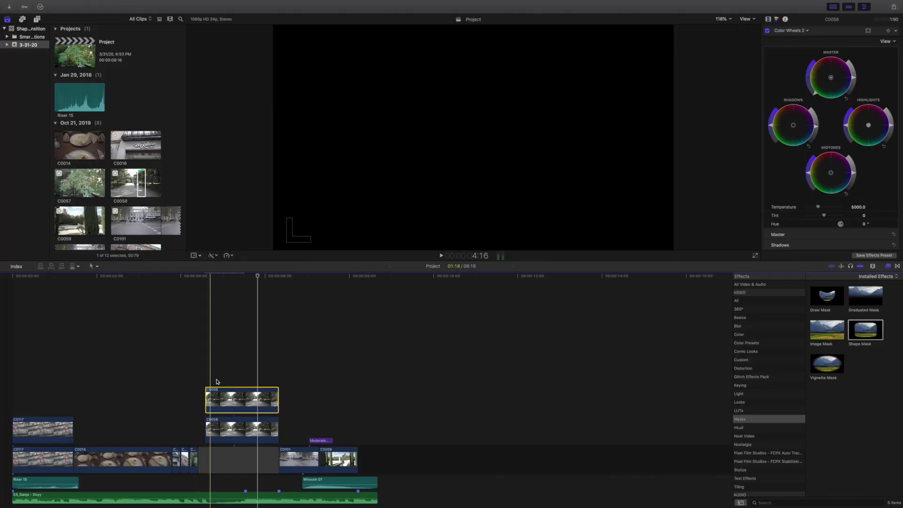
- Move the upper copy's two opacity keyframes to either side of the 5:13 marker, placing the 100% one at 5:10, and close its video animation
click(239, 377)
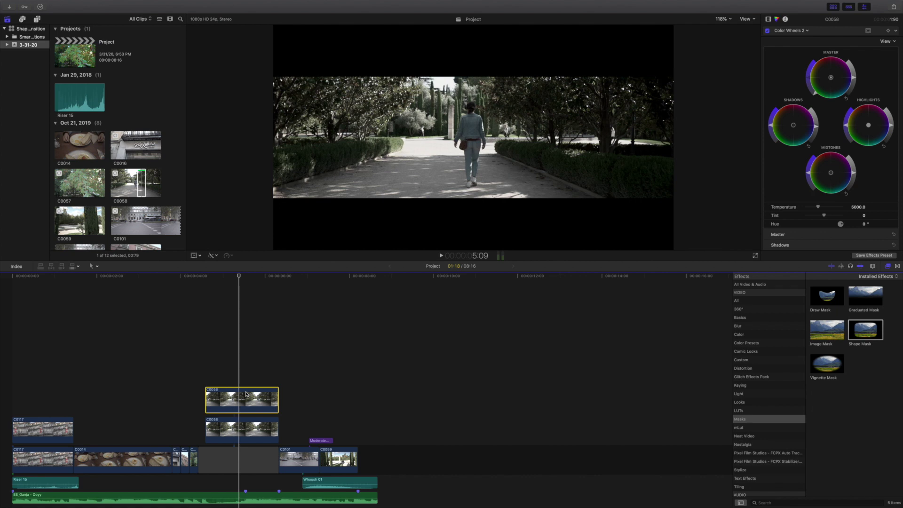
key(ctrl+v)
click(274, 379)
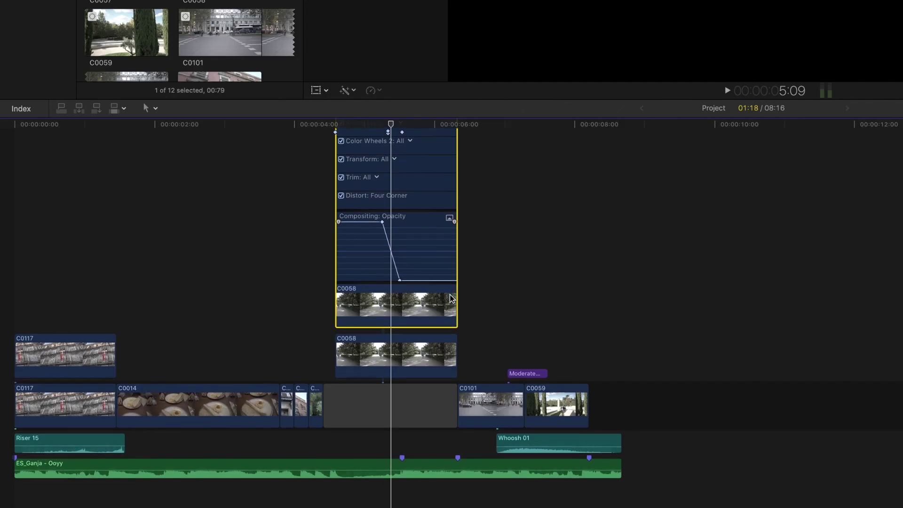
drag(391, 124, 403, 126)
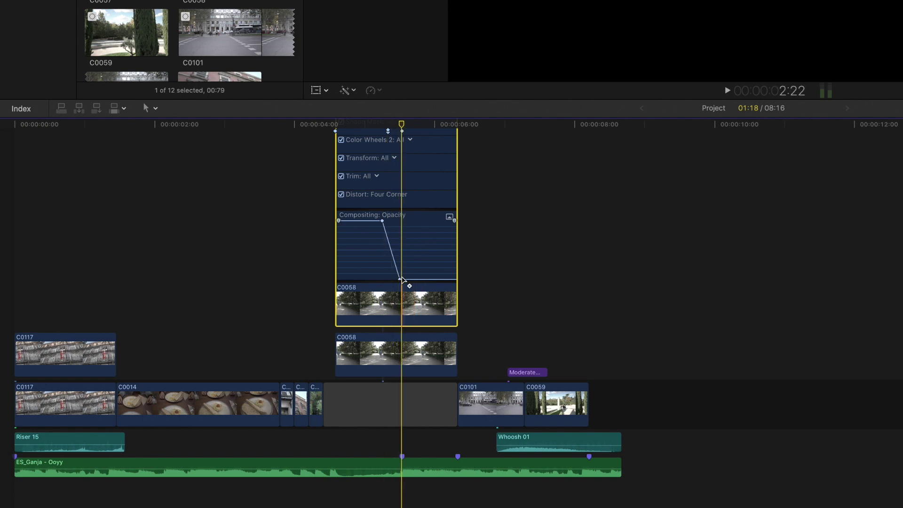
scroll(402, 279, down, 1)
drag(401, 270, 408, 270)
drag(382, 209, 394, 210)
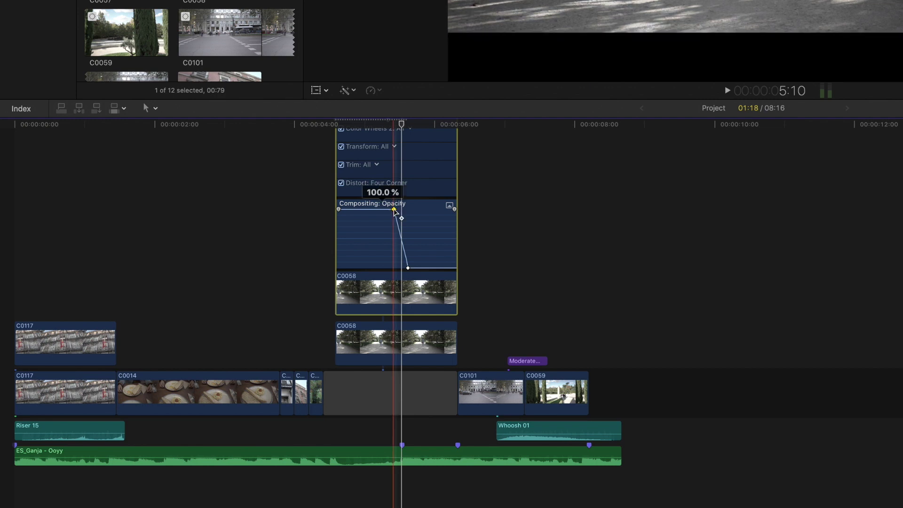
scroll(394, 211, up, 5)
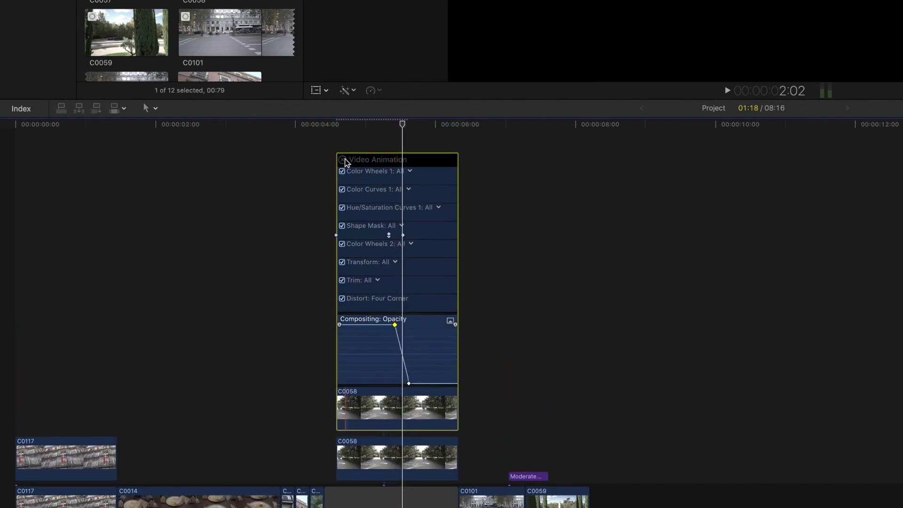
click(346, 162)
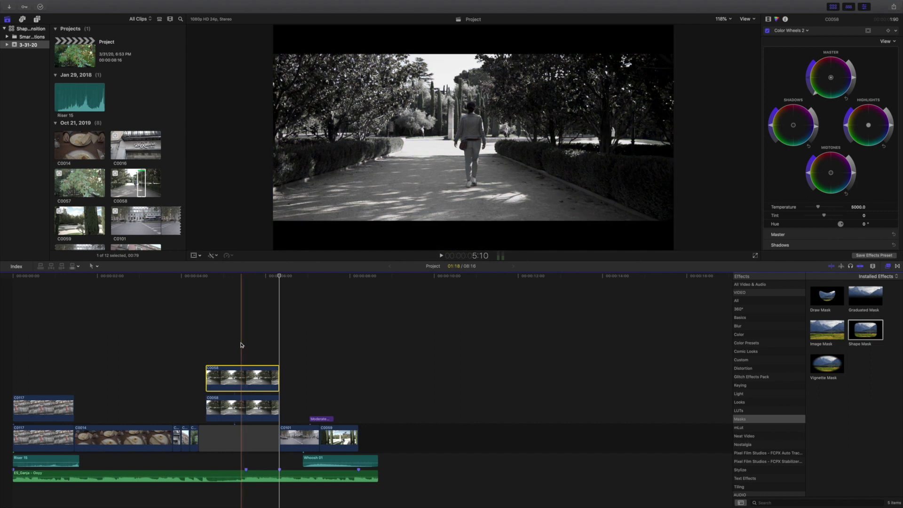
- Place the playhead at 5:21 and select the upper C0058 clip
click(261, 344)
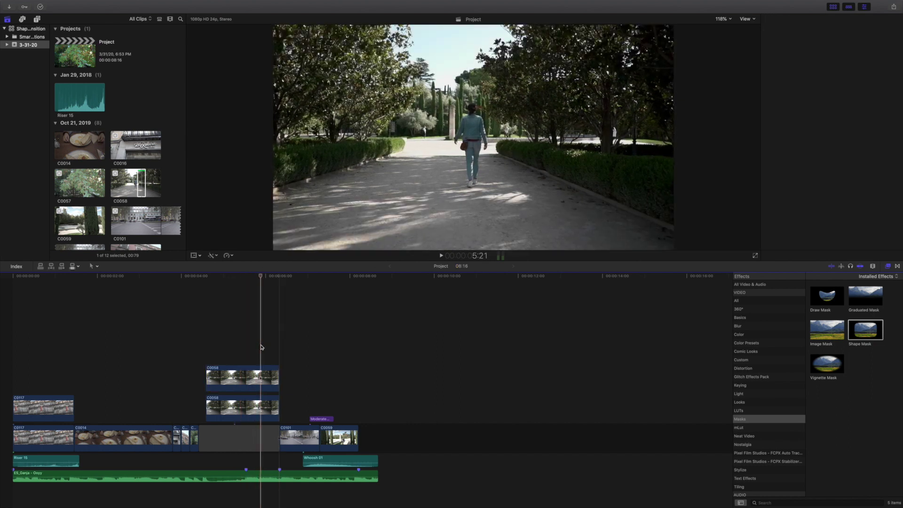
click(267, 373)
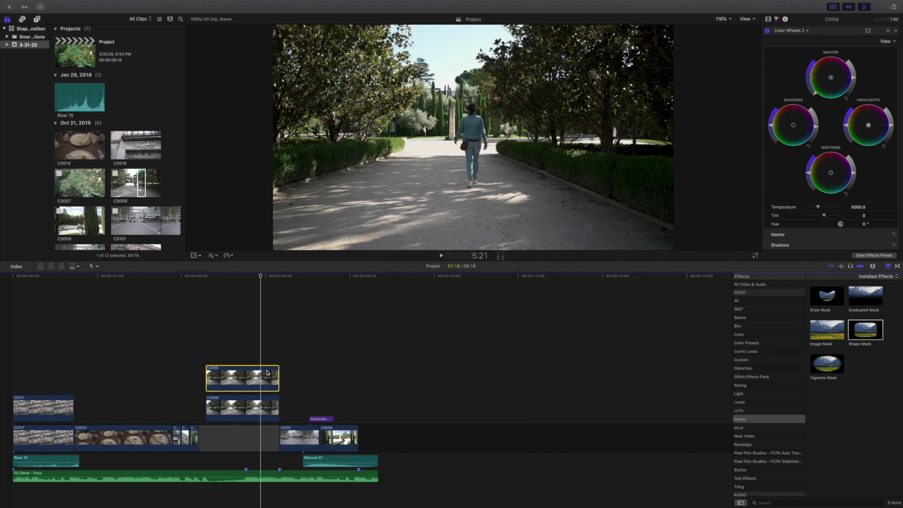
scroll(267, 372, down, 2)
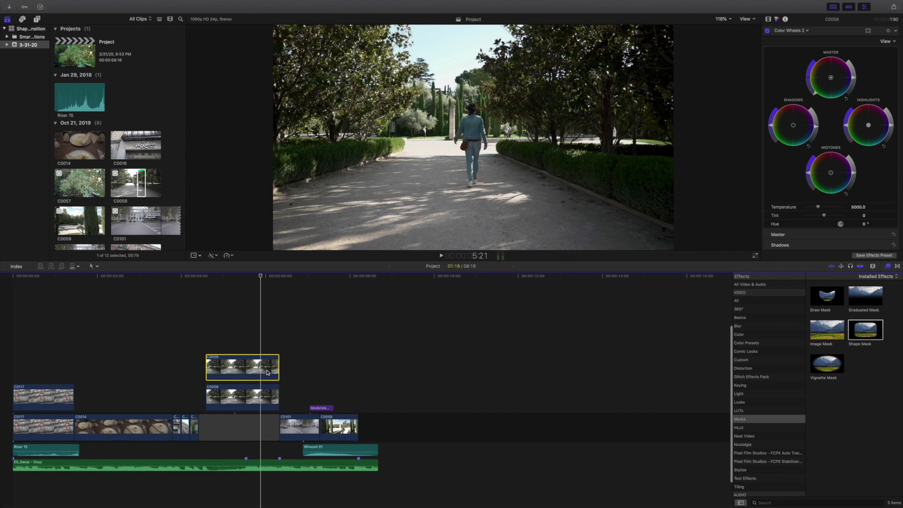